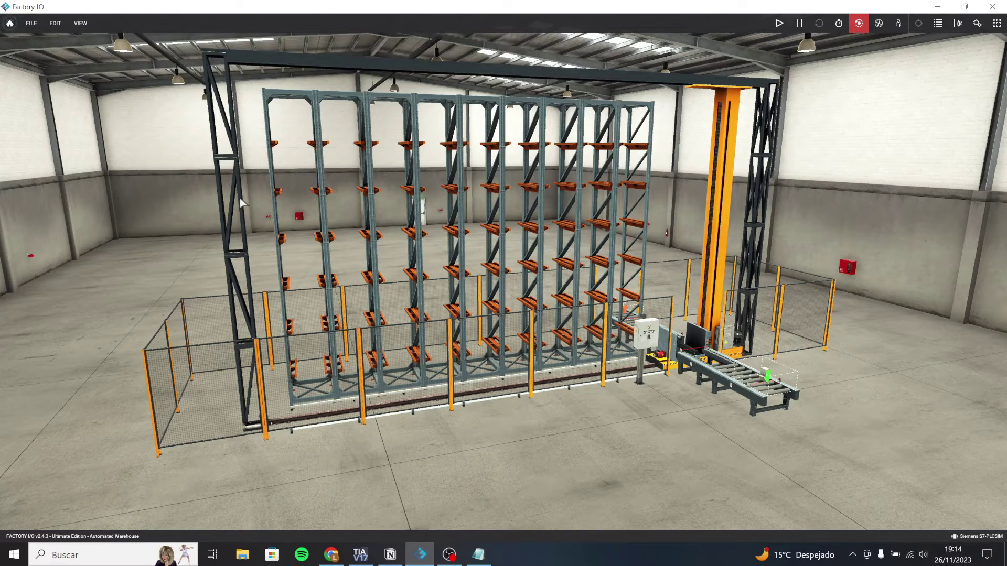
Step: Export the scene tags to a CSV file named metodo2 with the console command scene.export_tags_csv('metodo2') and switch to File Explorer
key(ctrl+shift+F12)
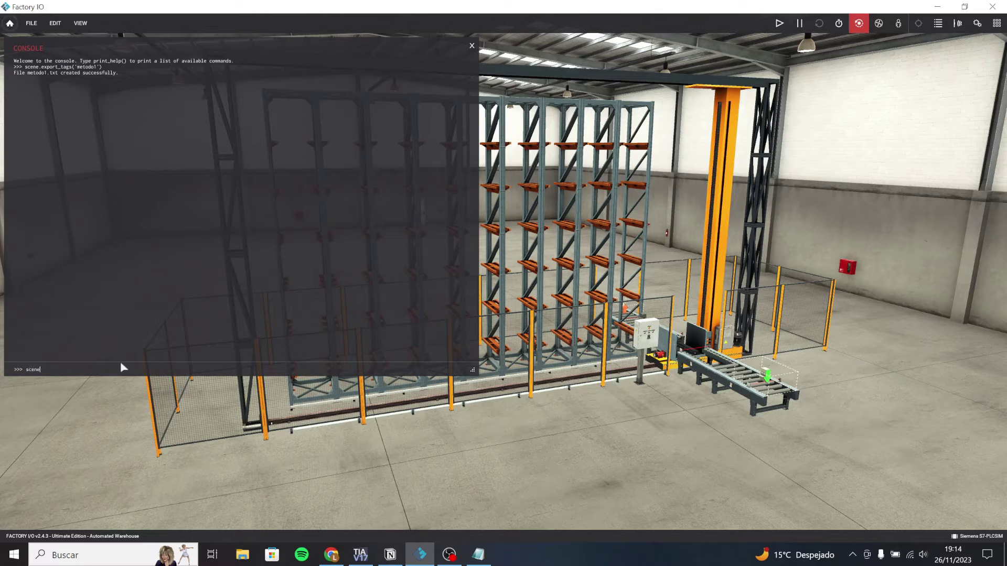
text(export_tags_csv())
key(Return)
click(471, 46)
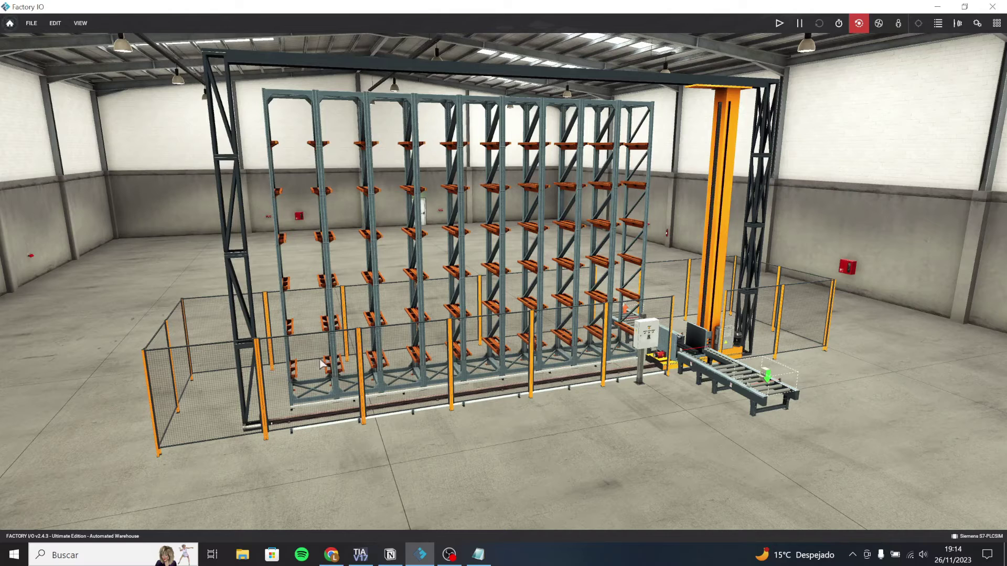
click(243, 555)
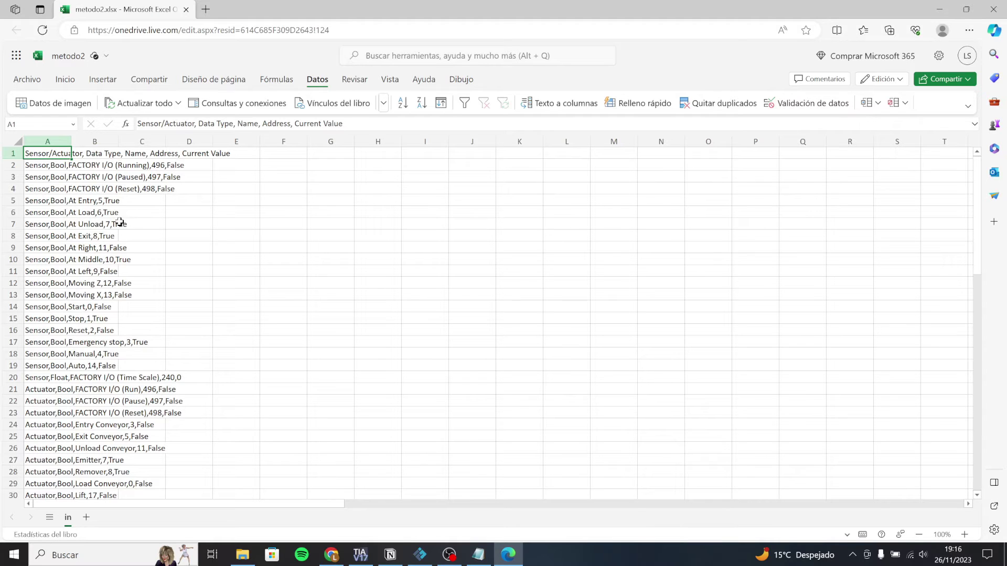
Step: Split the tag data in A1:A37 of the metodo2 workbook into separate columns, using only the comma as delimiter
scroll(89, 172, down, 5)
scroll(69, 281, up, 5)
click(361, 223)
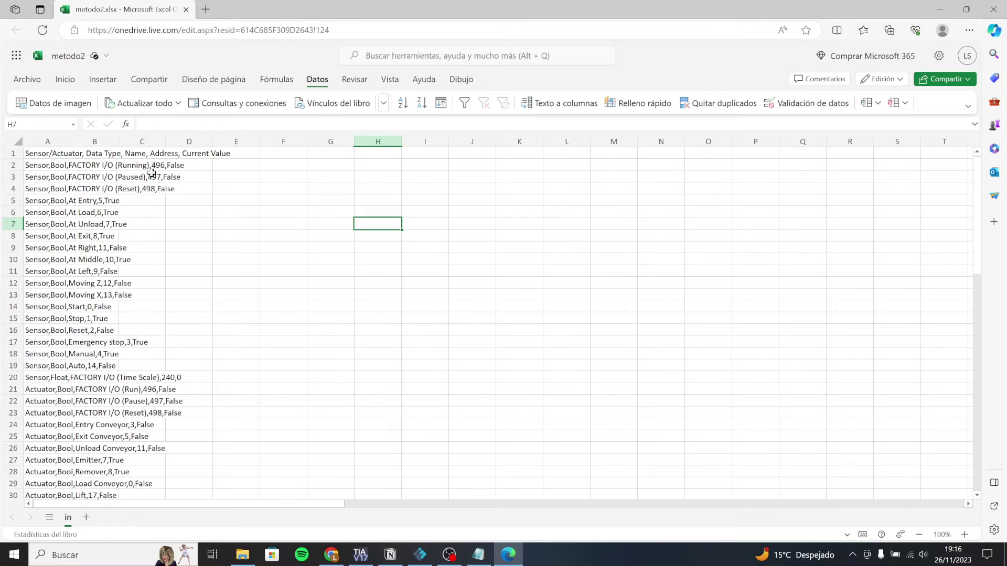
scroll(272, 276, down, 2)
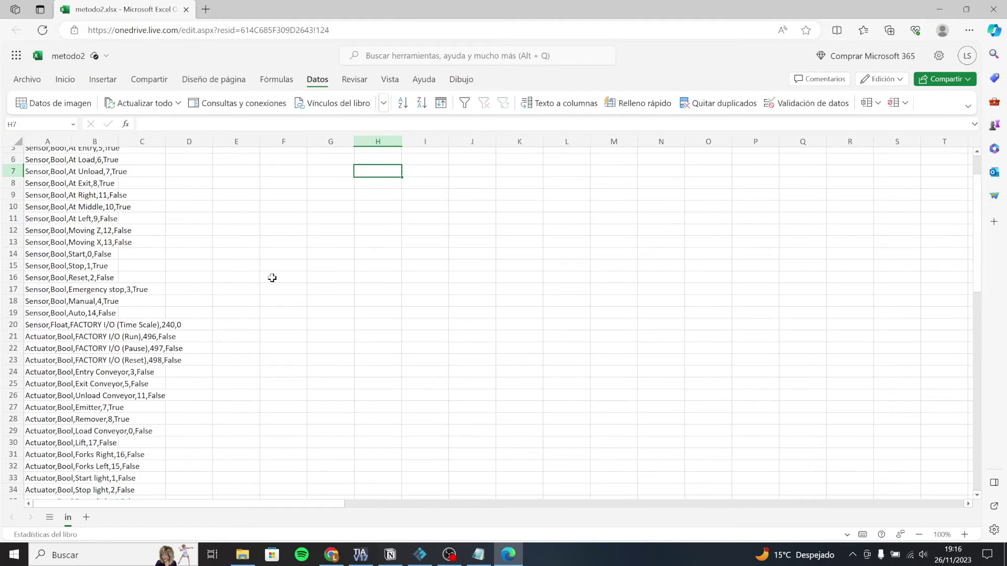
scroll(272, 276, up, 2)
drag(49, 153, 33, 365)
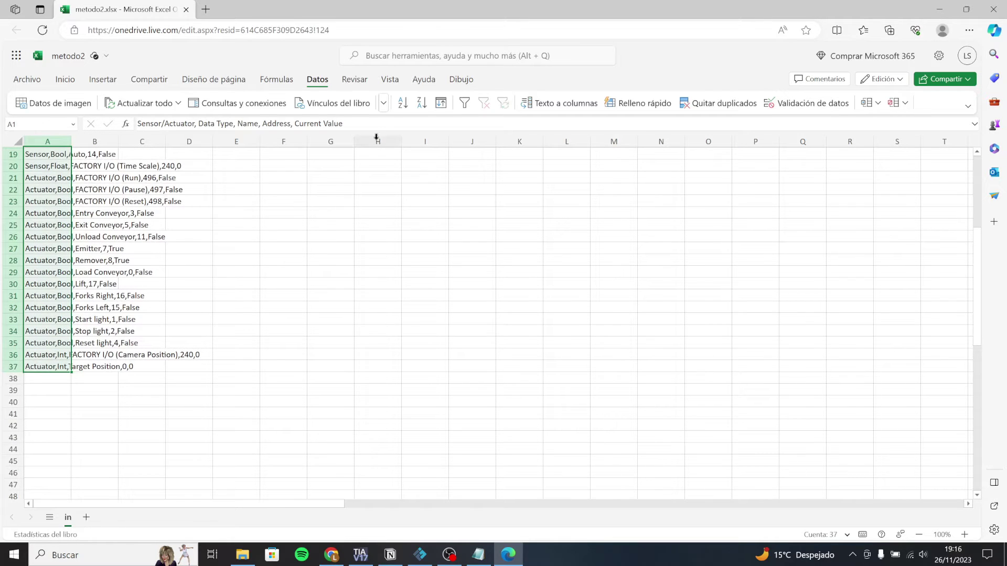
click(561, 105)
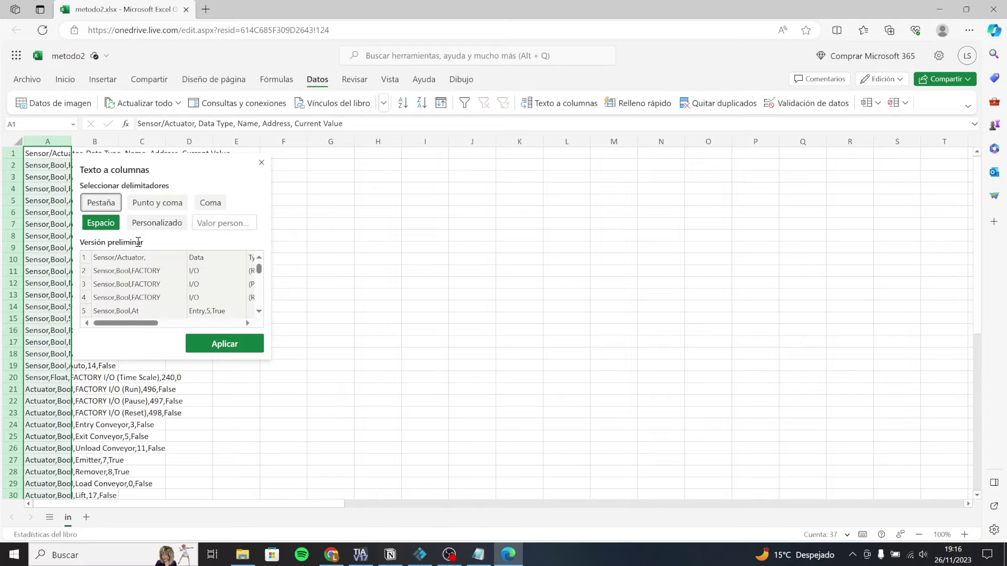
click(208, 203)
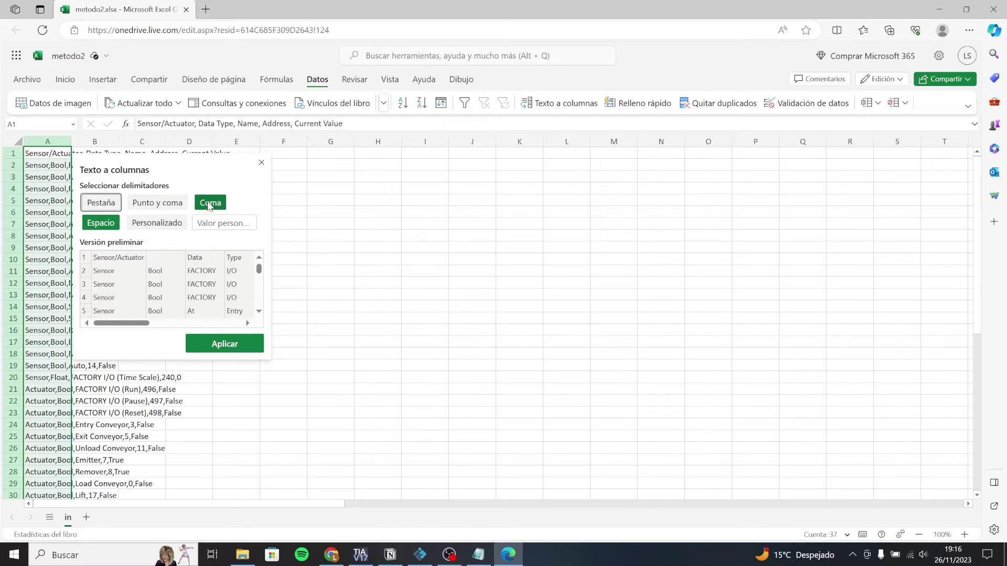
click(101, 225)
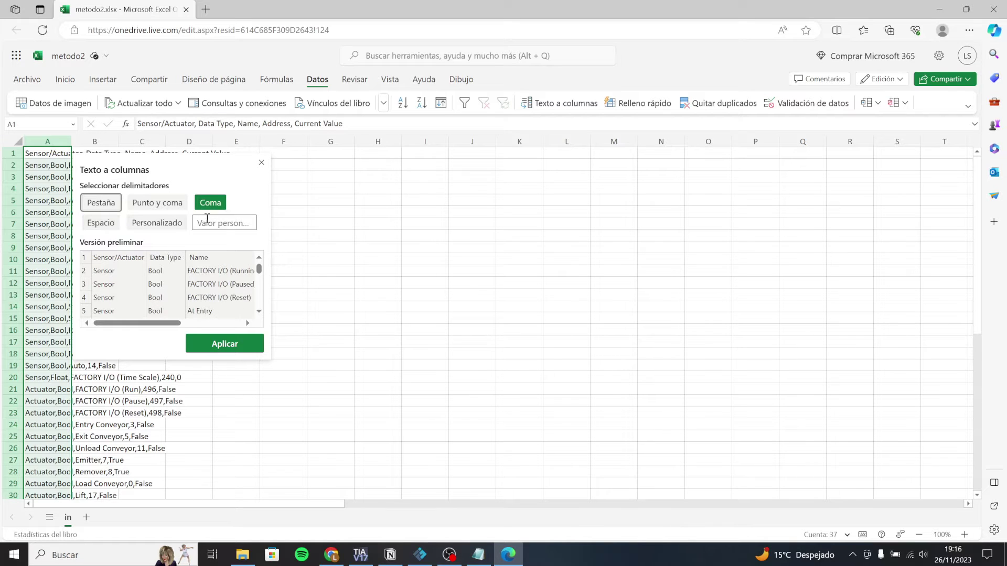
click(225, 345)
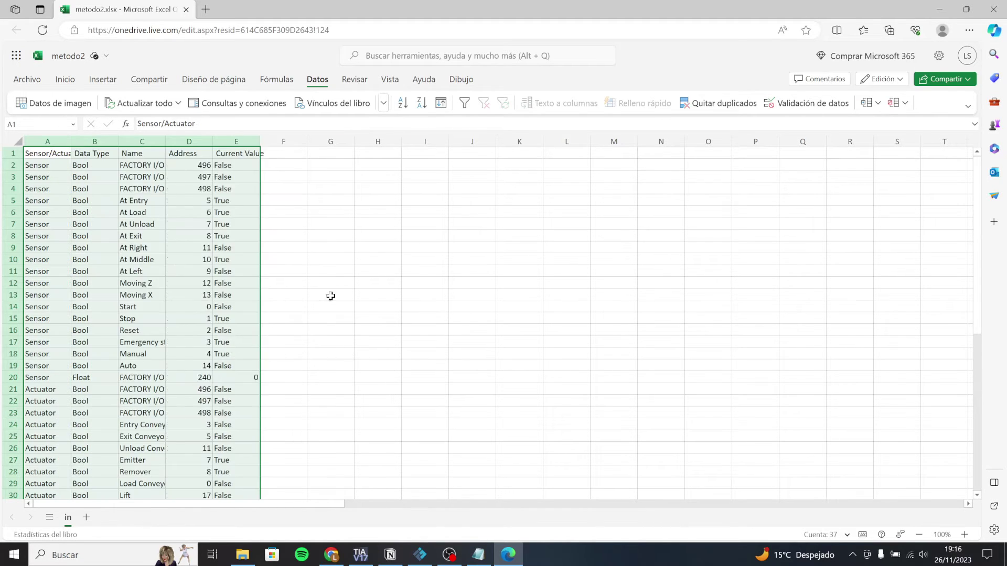
click(363, 284)
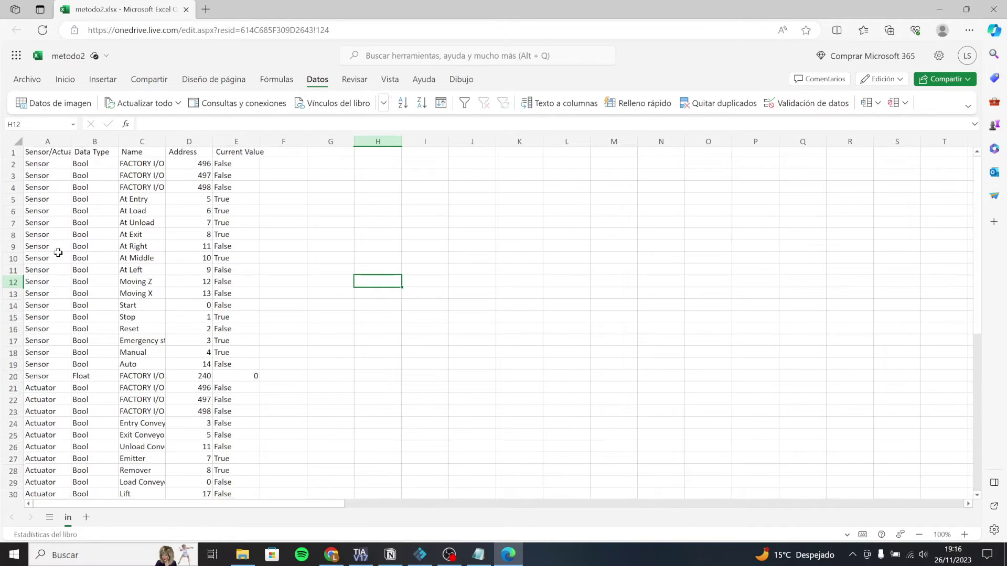
Step: Widen the Name, Address and Current Value columns of the tag list so their contents are easier to read
scroll(53, 236, down, 2)
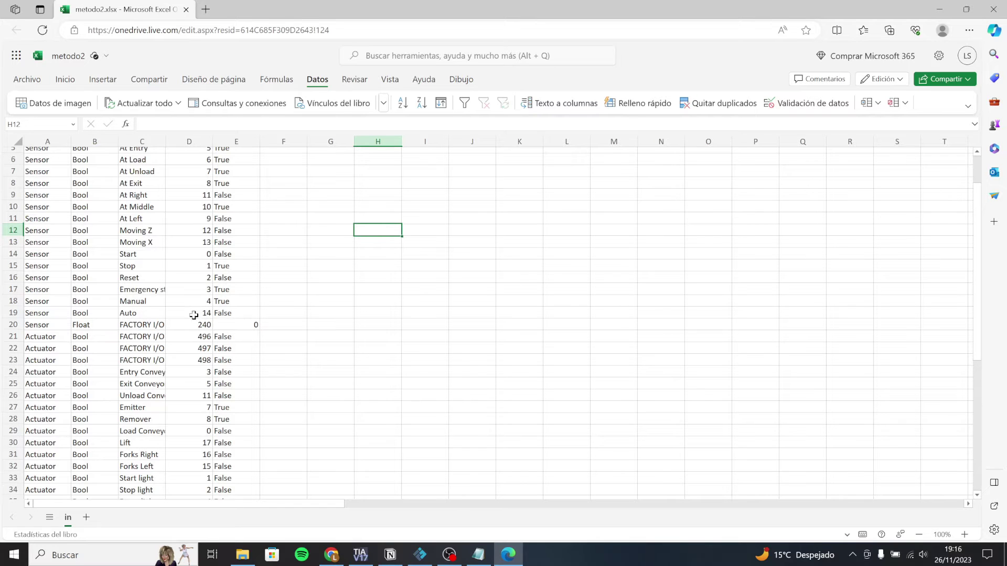
scroll(53, 233, down, 4)
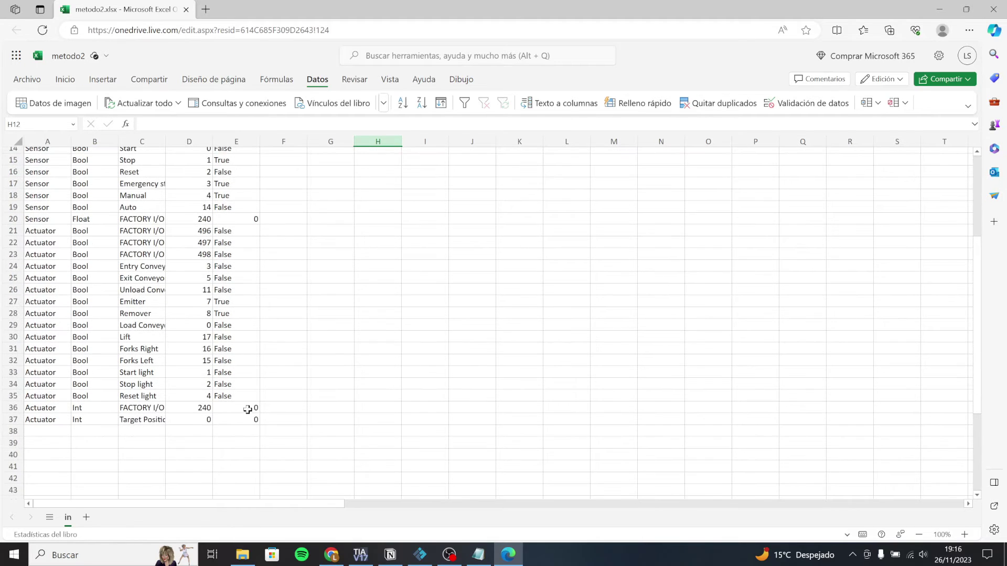
scroll(309, 369, up, 6)
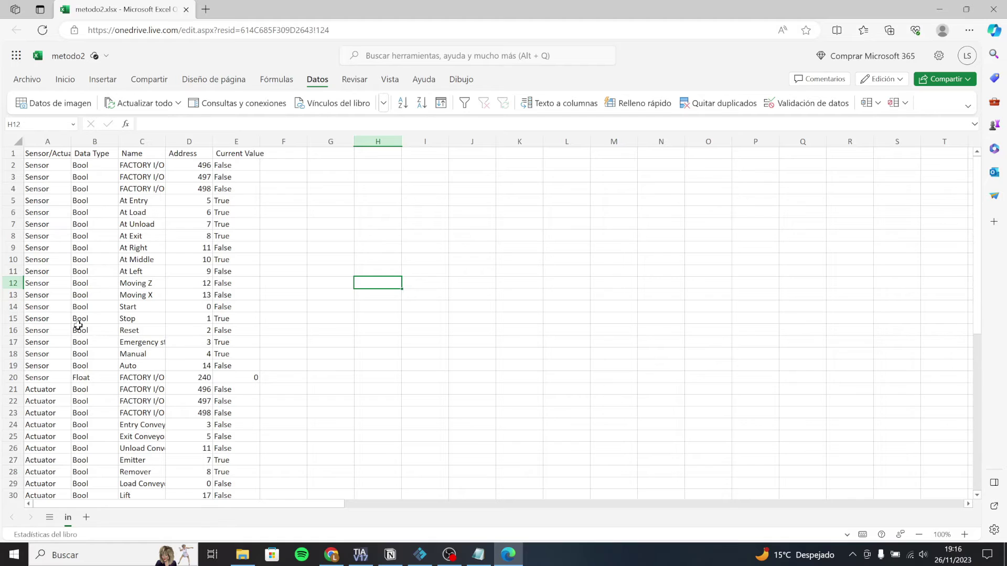
scroll(82, 338, down, 2)
scroll(101, 327, down, 2)
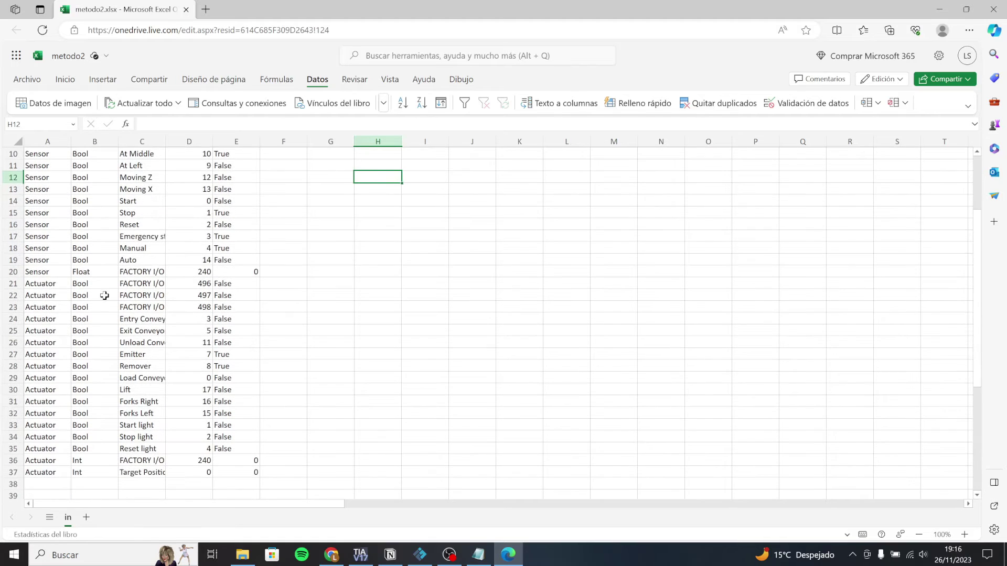
scroll(319, 299, up, 4)
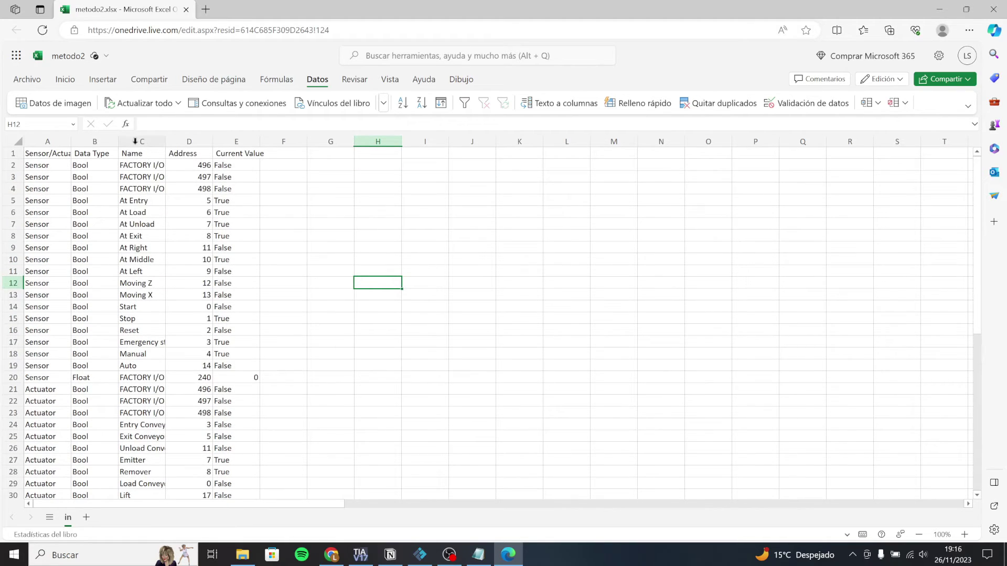
drag(166, 142, 282, 140)
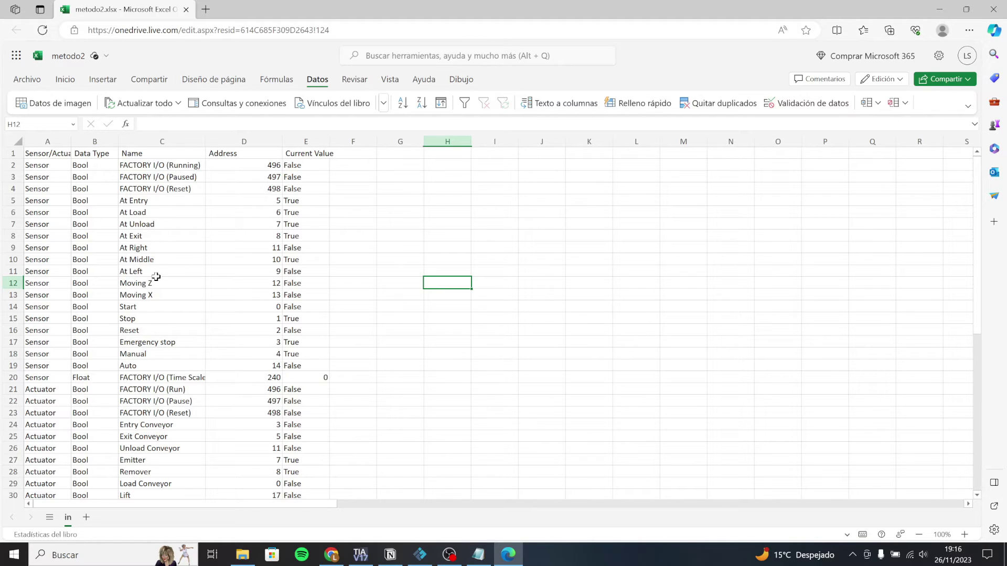
scroll(191, 293, down, 3)
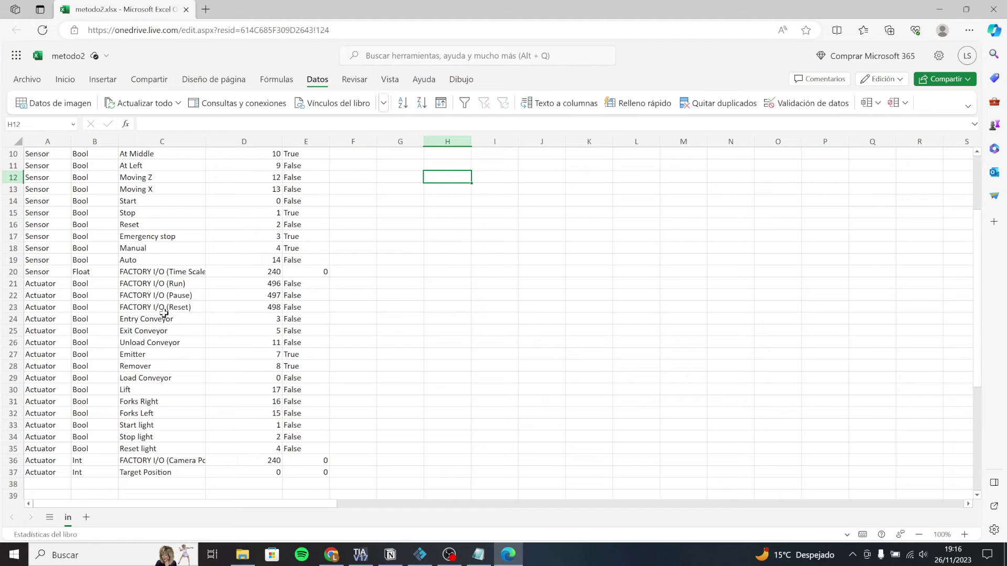
scroll(192, 328, up, 3)
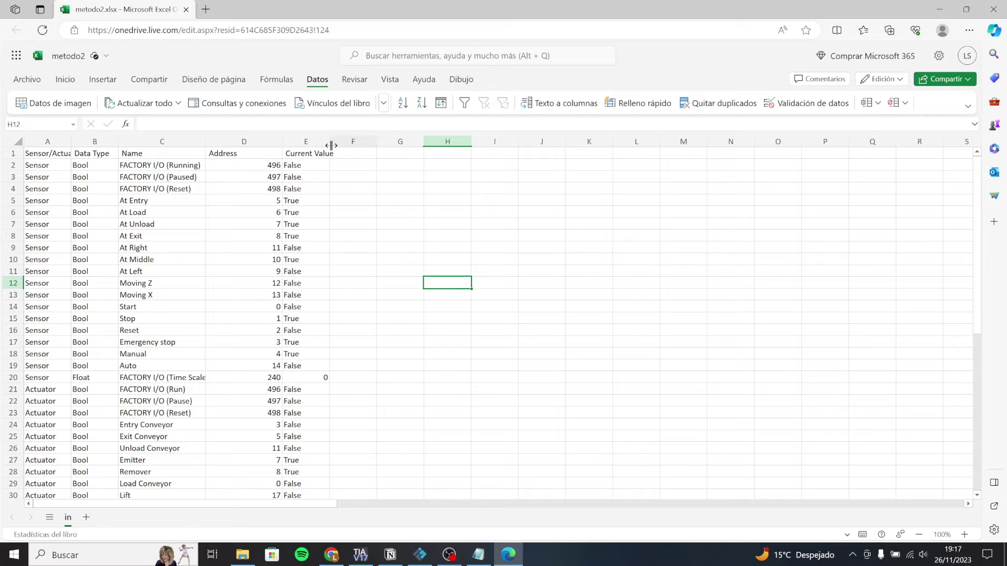
drag(332, 139, 353, 139)
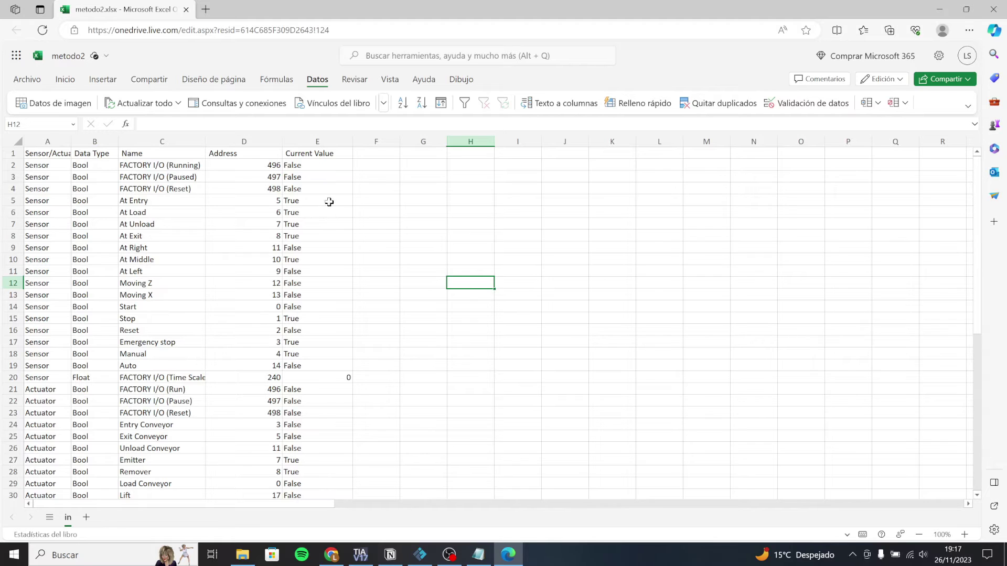
Step: Compare the tag list in the spreadsheet with the Siemens S7-PLCSIM driver's sensor and actuator mapping in Factory IO
scroll(445, 251, down, 2)
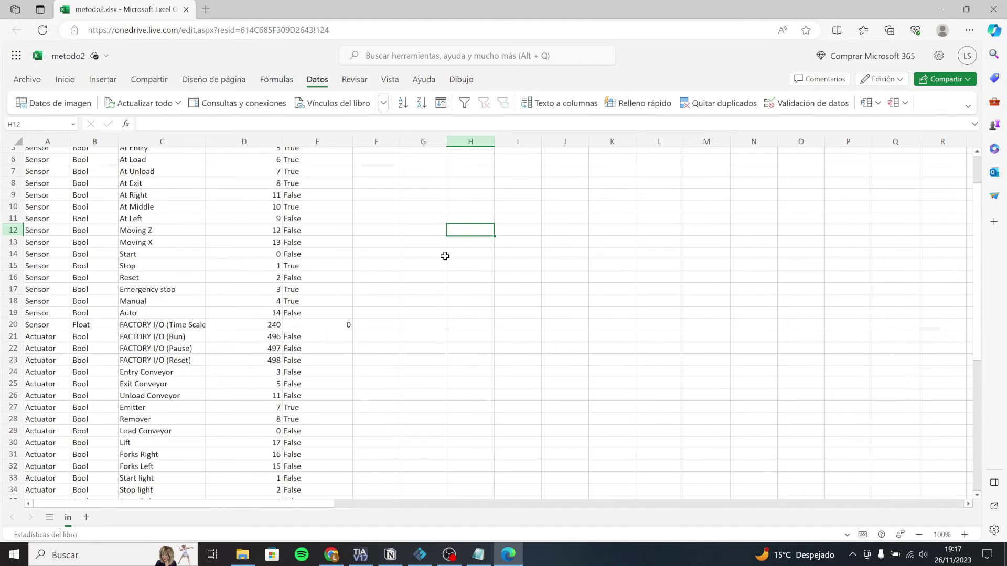
scroll(444, 255, up, 2)
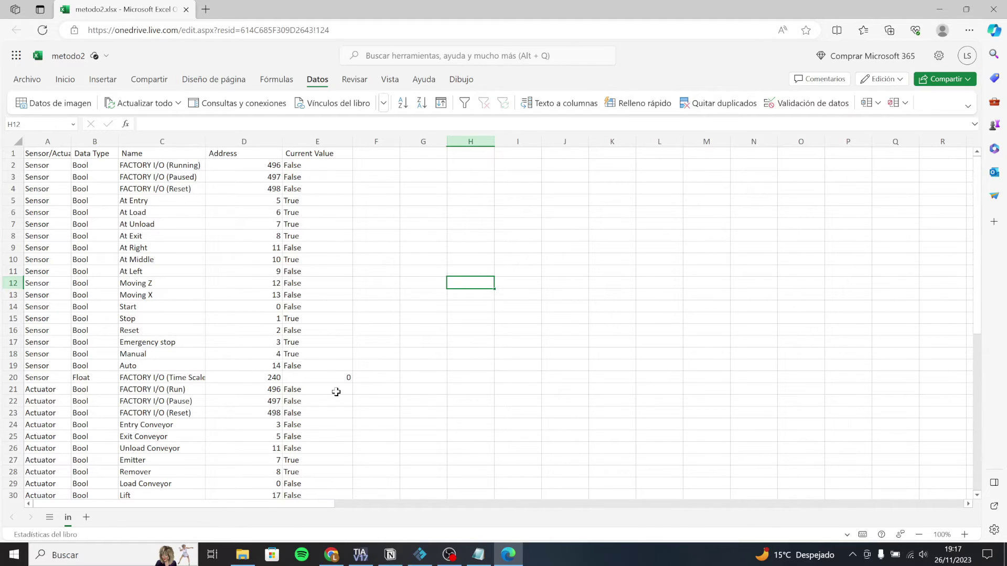
scroll(393, 363, down, 5)
scroll(395, 364, up, 5)
click(420, 554)
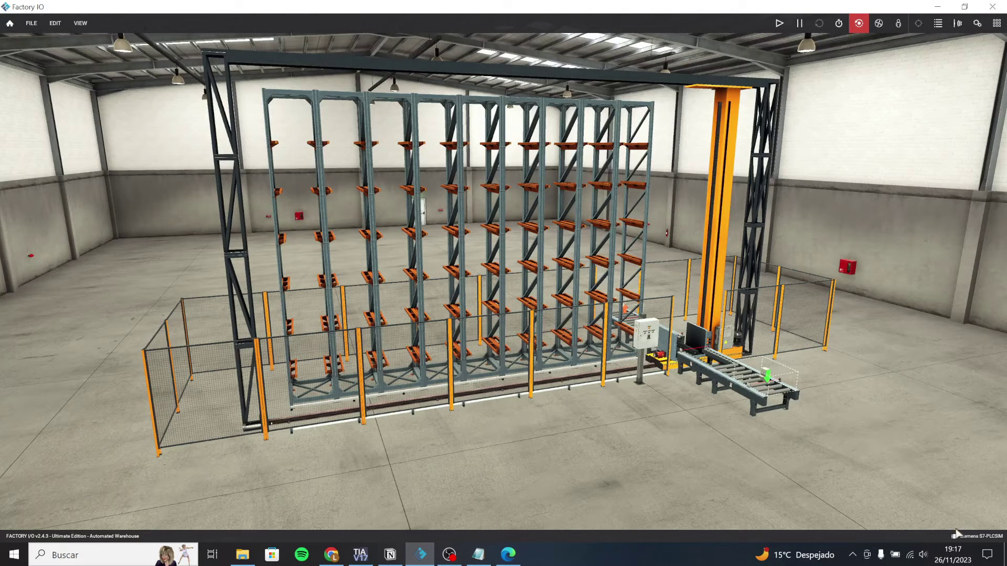
click(978, 536)
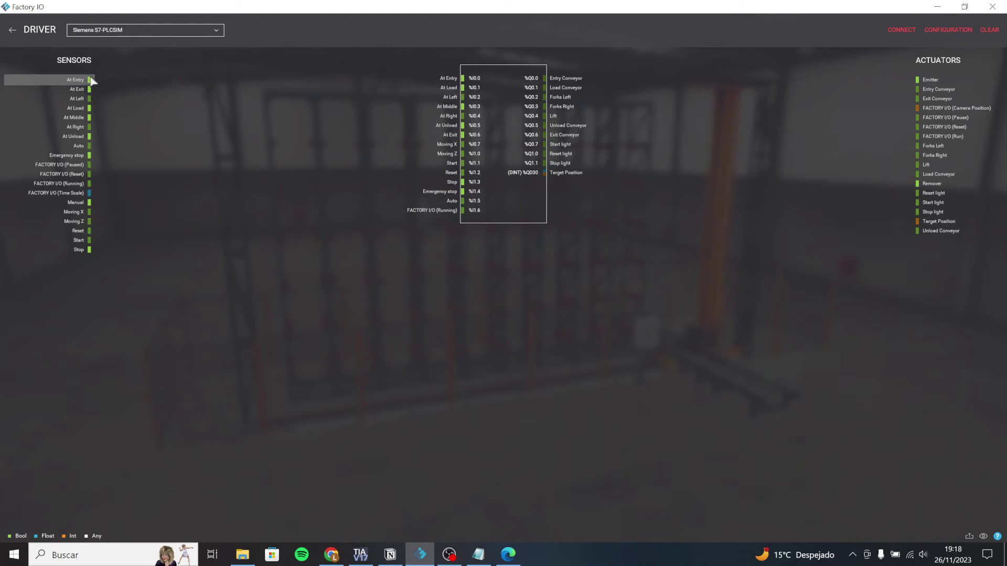
drag(88, 80, 416, 78)
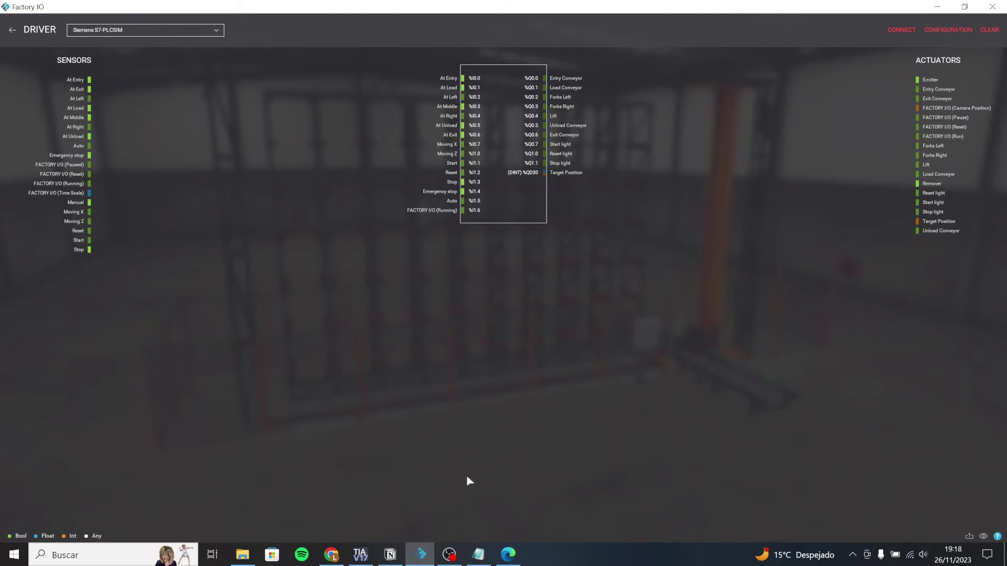
click(506, 548)
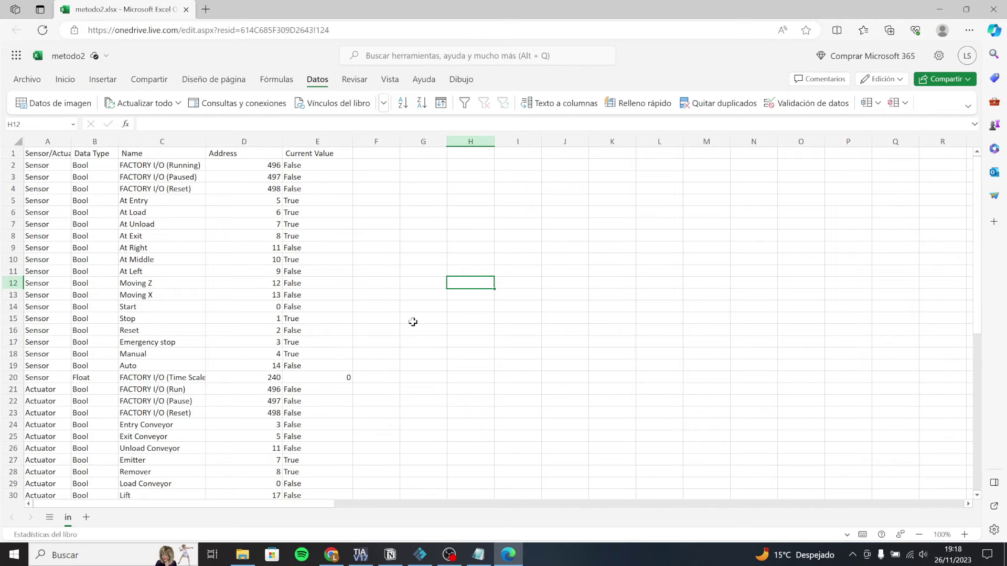
click(360, 555)
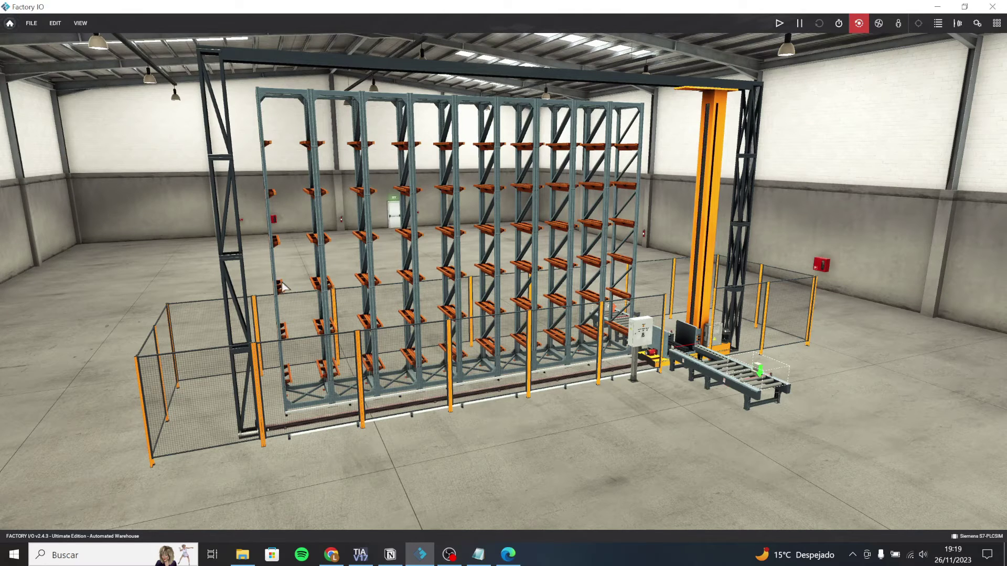
Step: In Factory IO, export the driver mapping with drivers.export_mapping('metodo3') and check the exported file in the Factory IO documents folder
key(ctrl+shift+c)
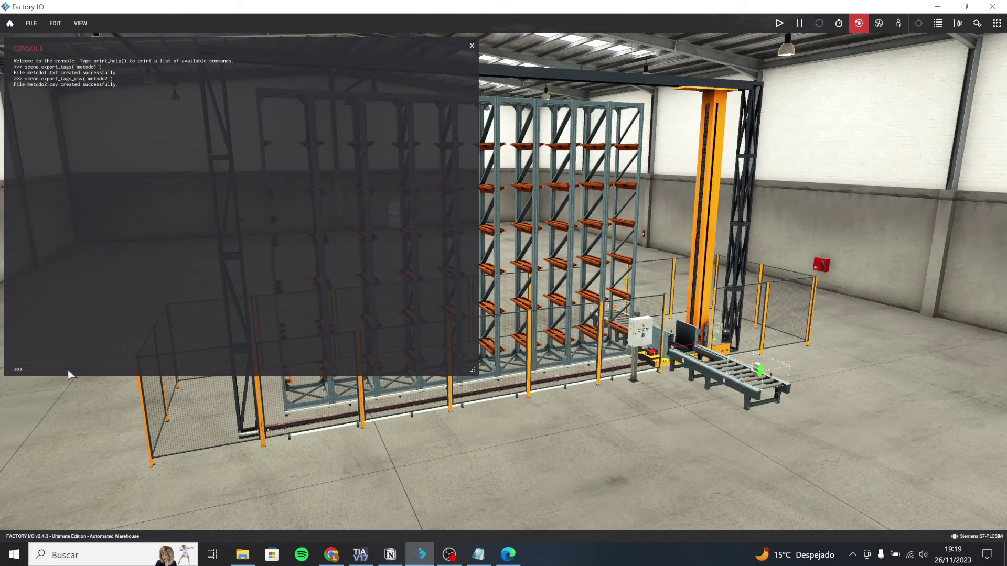
text(drivers.export_mapping('metodo)
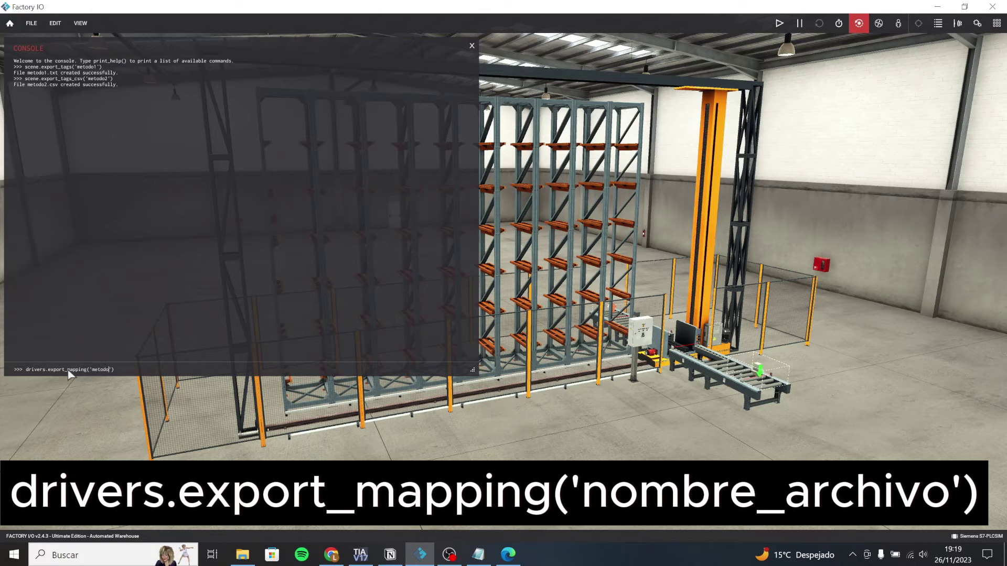
text(3)
key(Return)
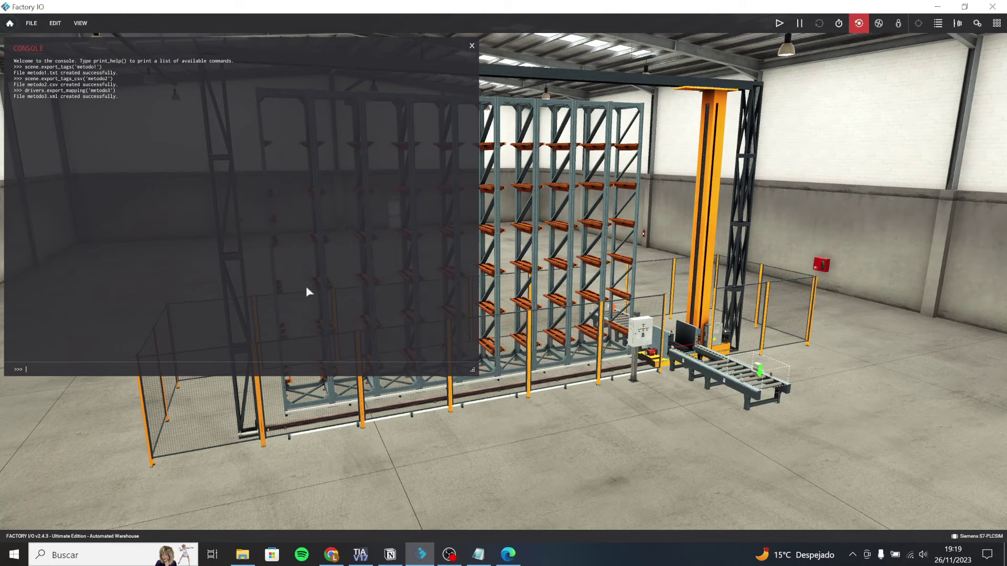
click(243, 555)
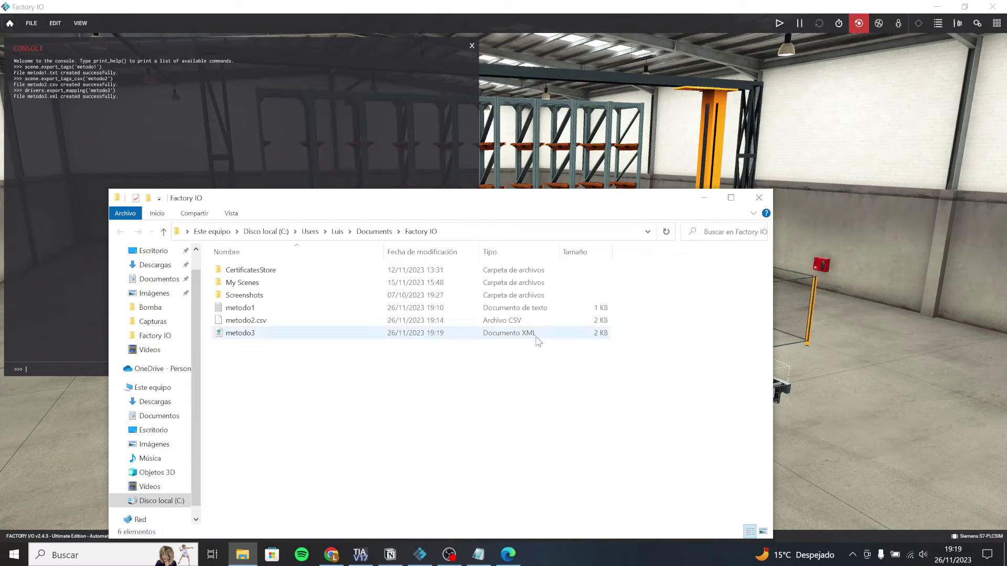
click(704, 209)
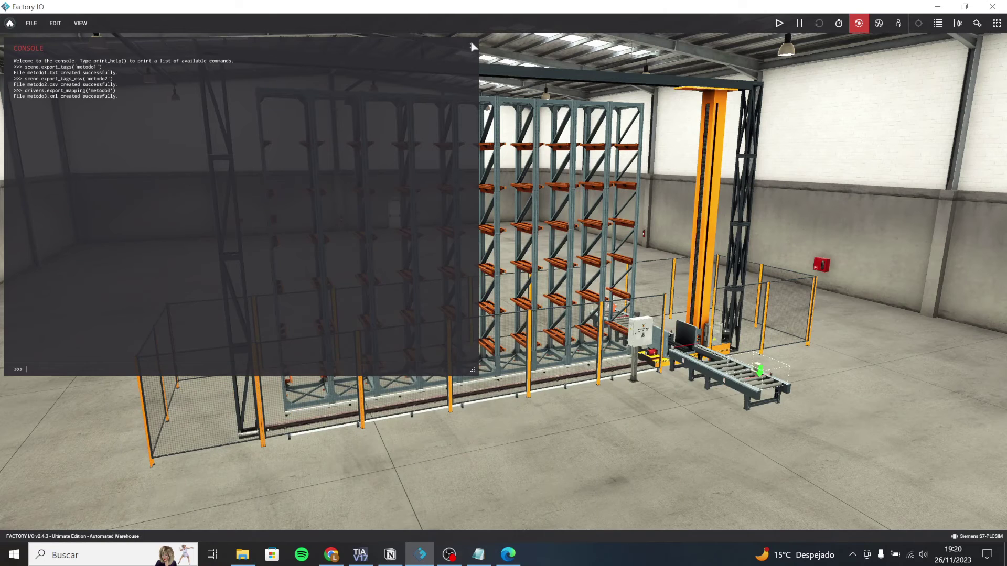
click(472, 46)
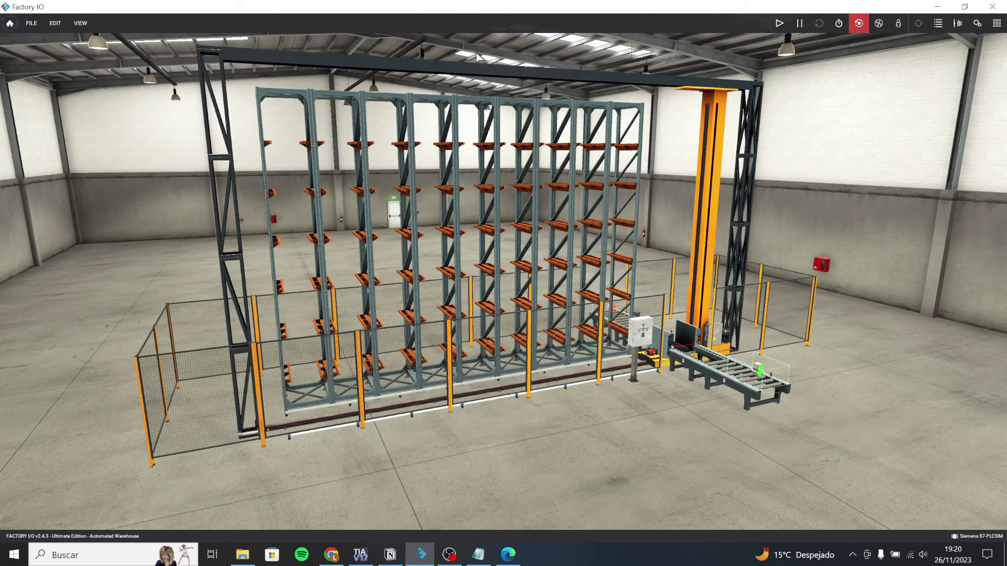
Step: Switch to TIA Portal and display the project tree beside the empty Tag table_1
click(361, 555)
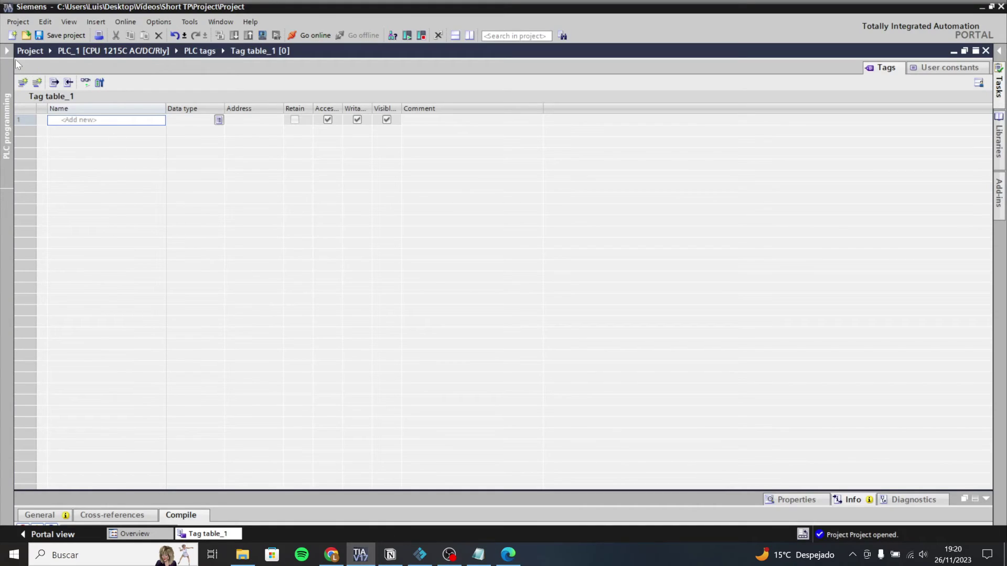
click(4, 55)
click(5, 53)
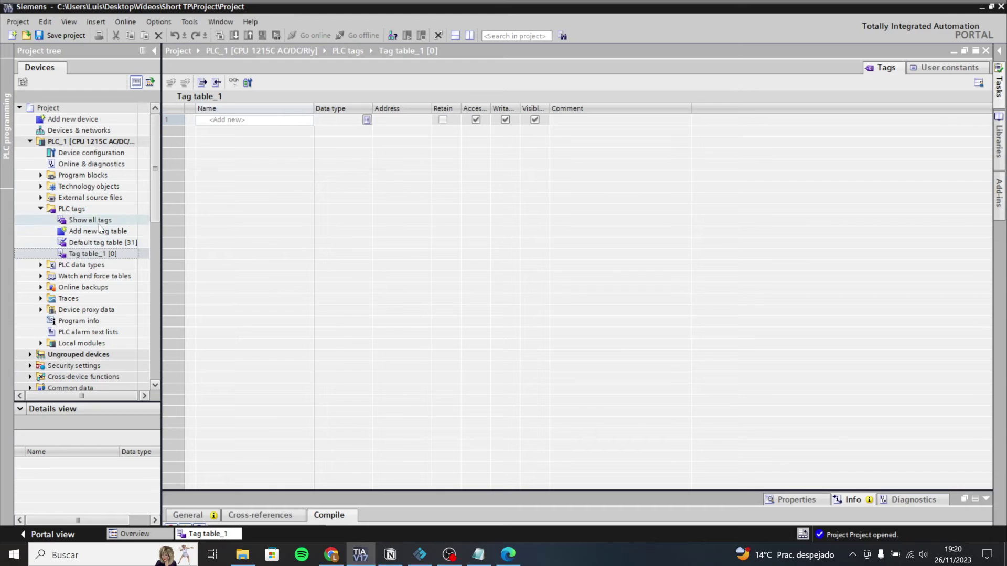
Step: Import the tags from metodo3.xml in the Factory IO documents folder into Tag table_1, synchronizing tags by name
click(154, 50)
click(109, 120)
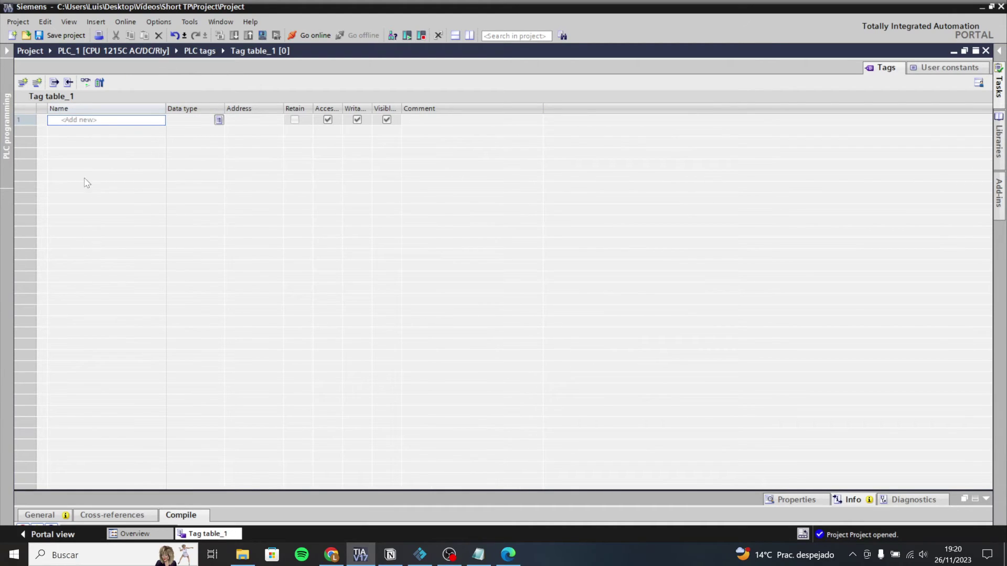
click(69, 83)
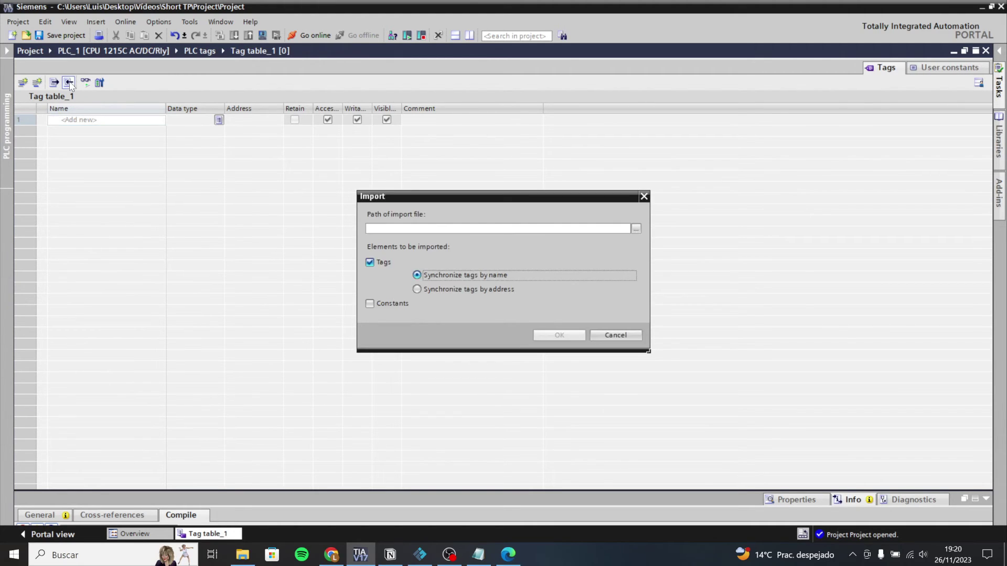
click(636, 230)
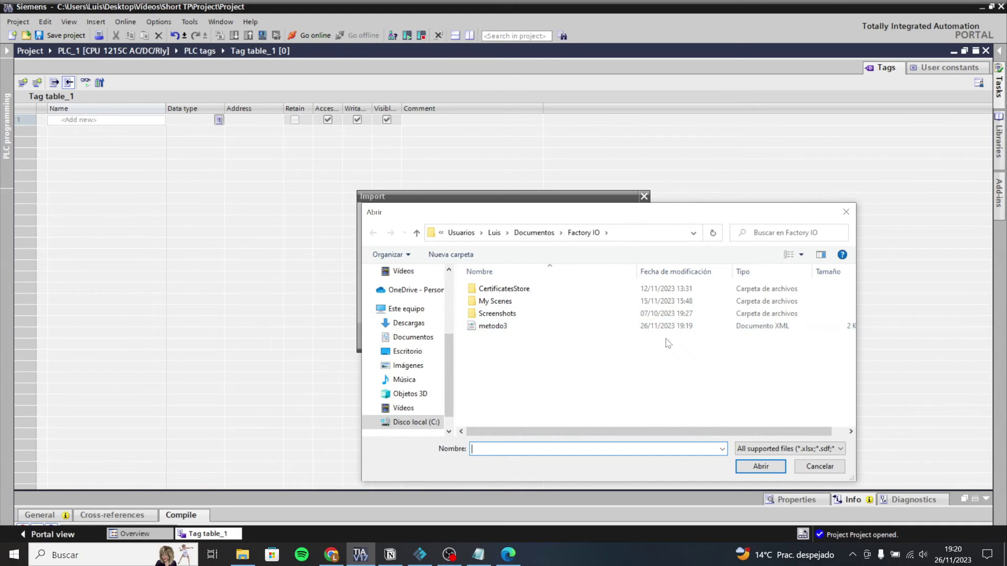
click(496, 330)
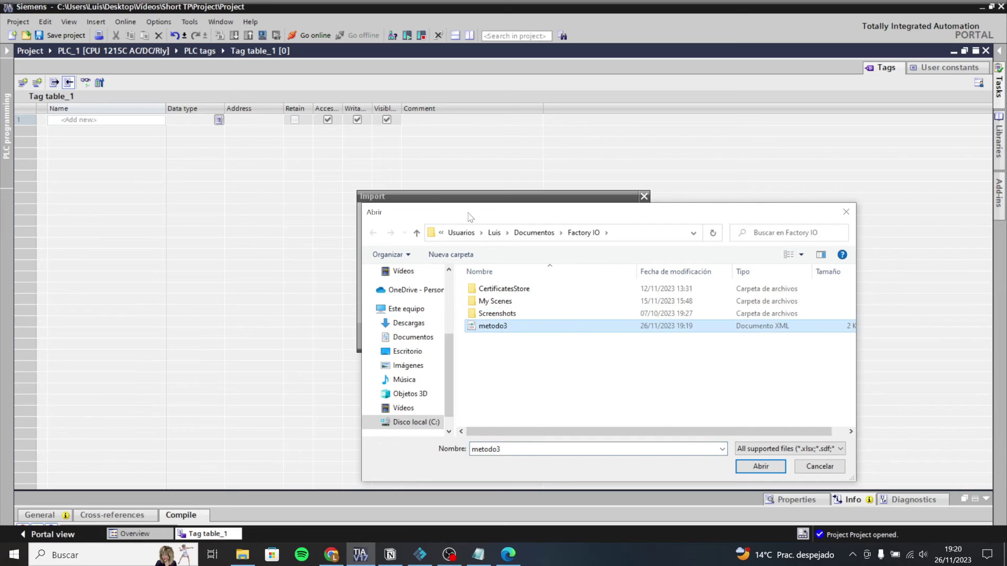
click(761, 466)
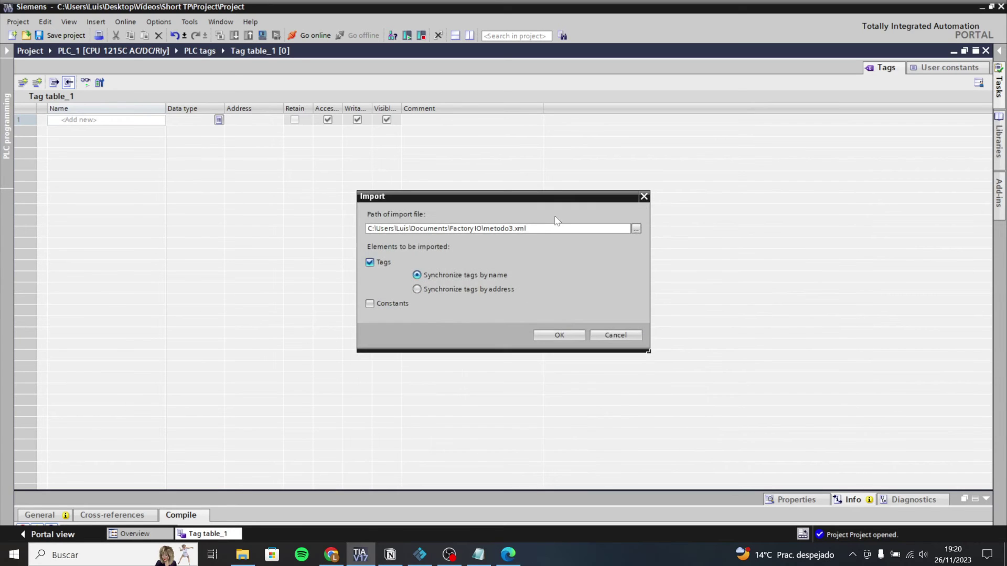
click(542, 335)
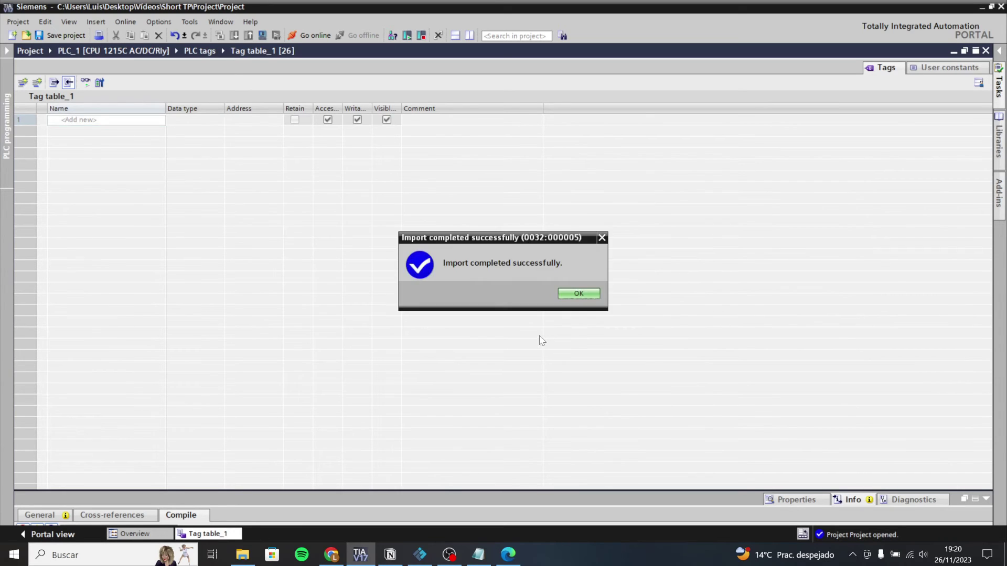
click(577, 294)
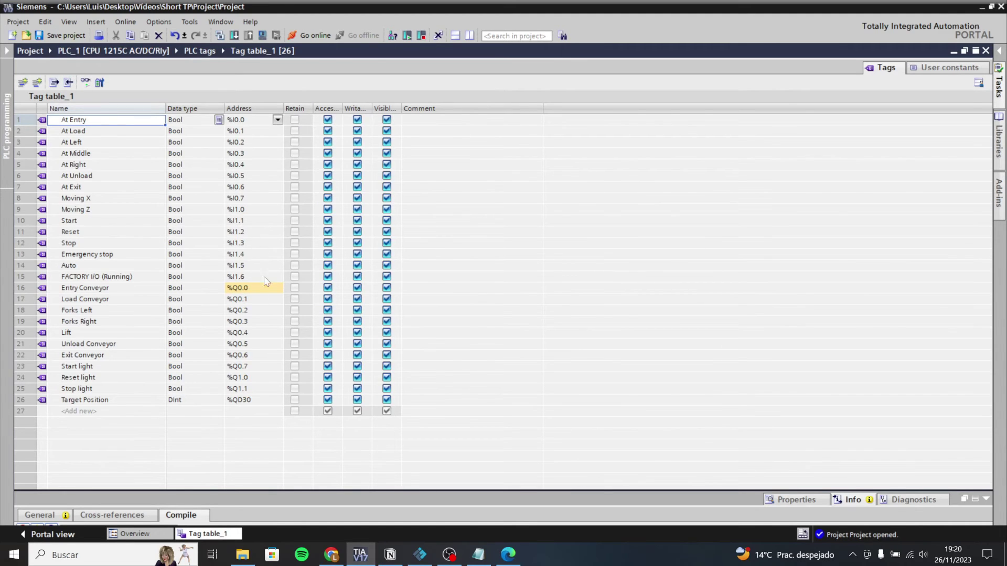
Step: Delete the Entrada and Salida tags from the PLC's Default tag table
click(4, 52)
click(124, 244)
double_click(123, 244)
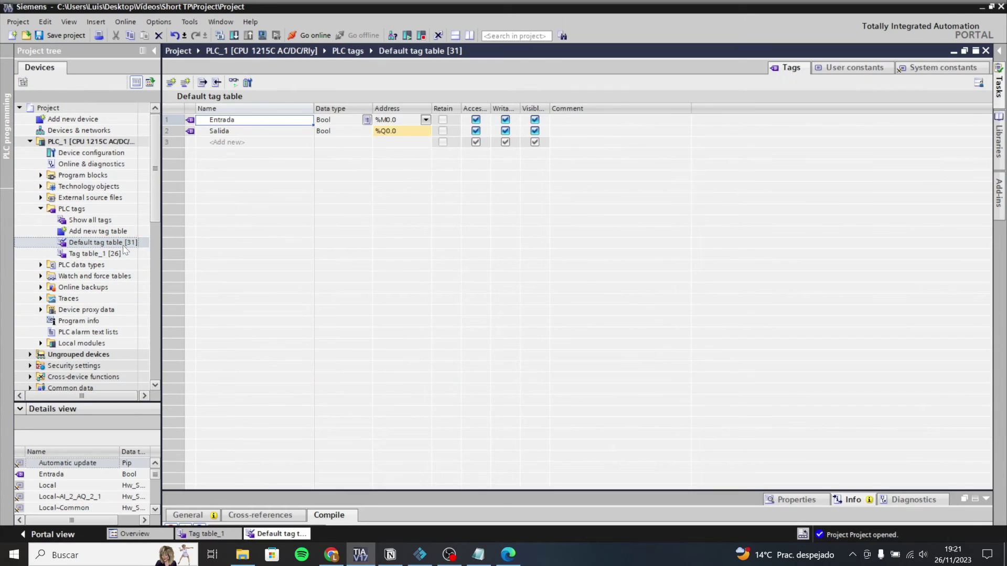
drag(176, 120, 176, 133)
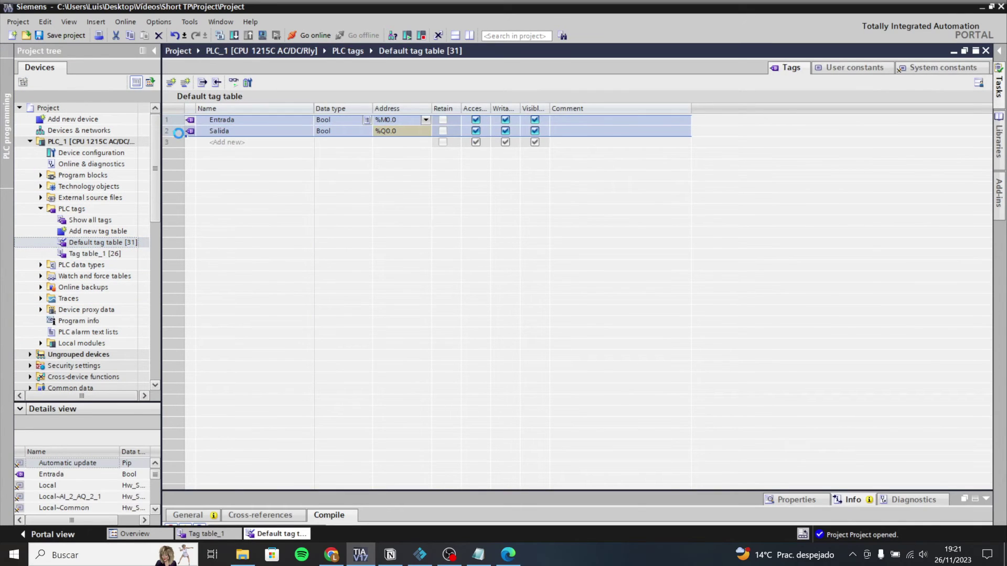
key(Delete)
Step: Reopen Tag table_1 and compare its imported tags with the Siemens S7-PLCSIM driver mapping in Factory IO
double_click(103, 254)
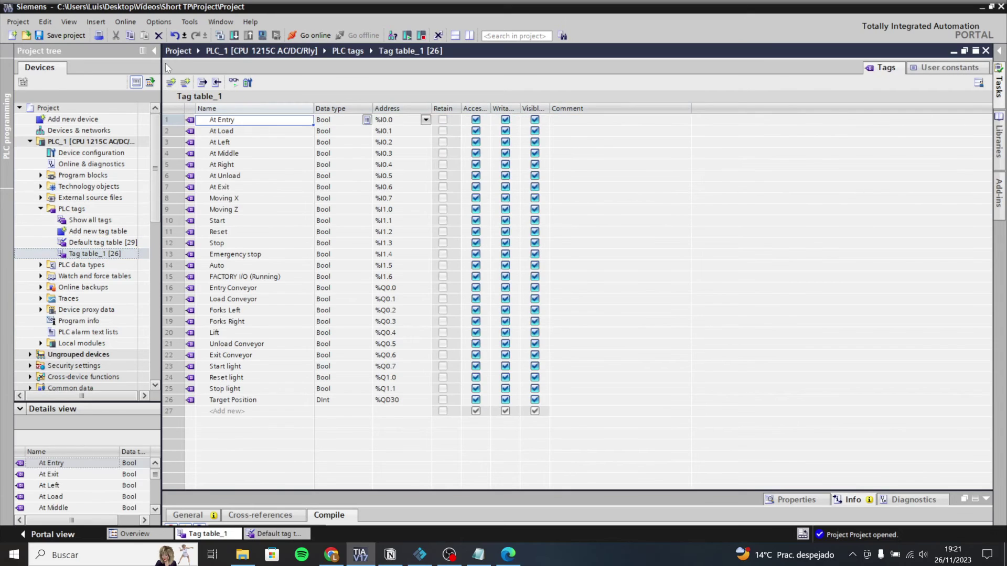
click(154, 50)
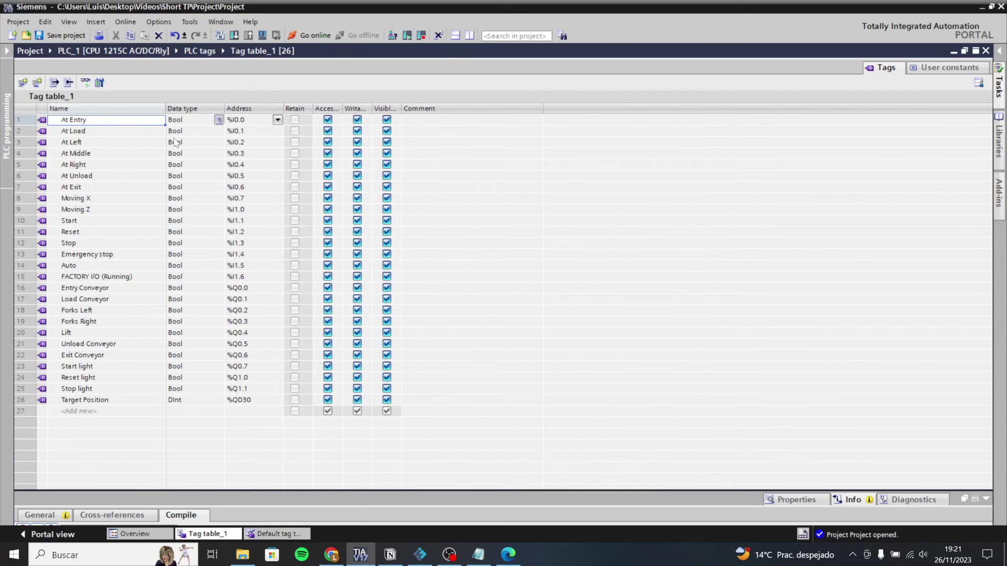
click(420, 554)
drag(368, 24, 384, 44)
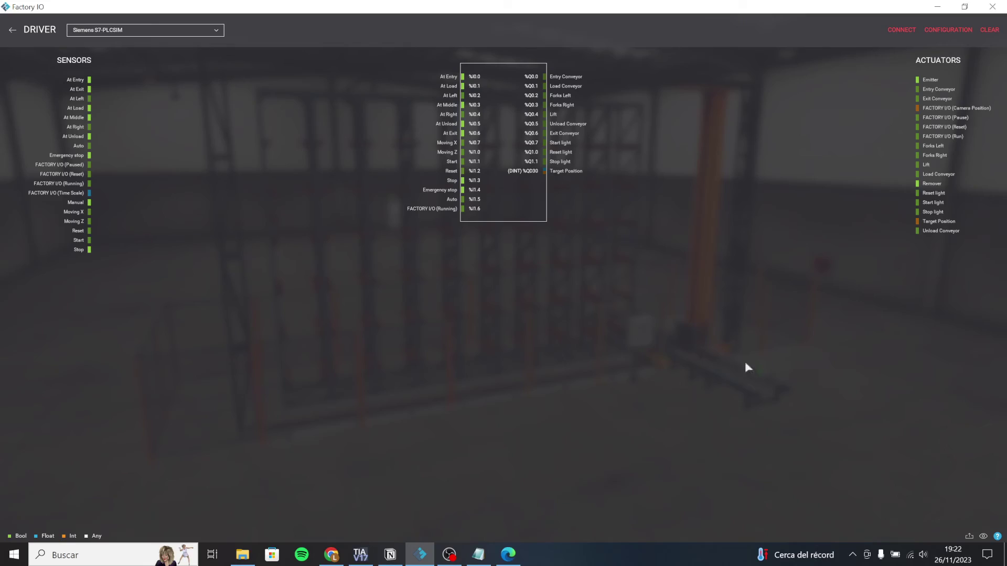
Step: Return to the Automated Warehouse scene, reopen the Siemens S7-PLCSIM driver mapping and export its tags to a file
click(10, 30)
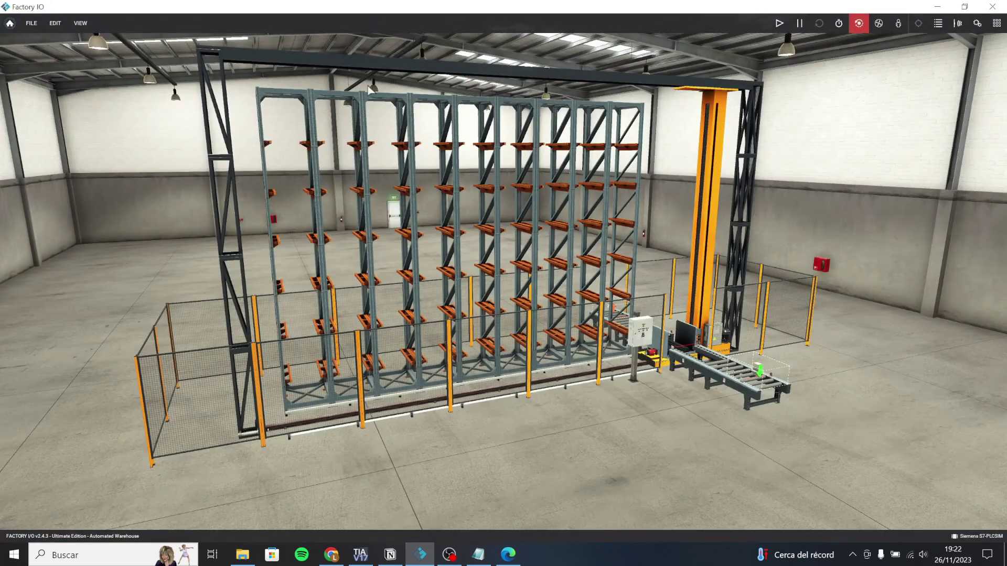
drag(715, 241, 777, 275)
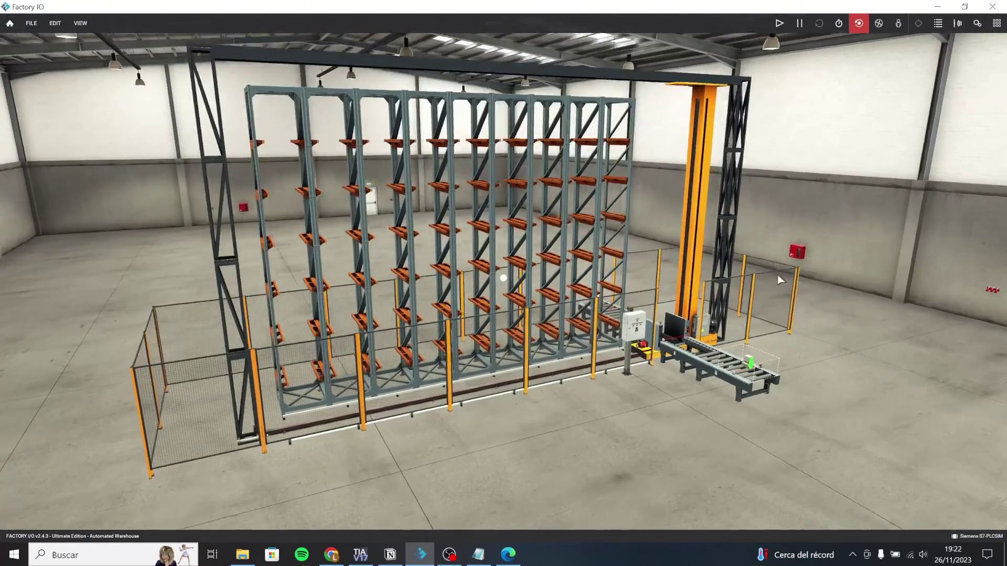
click(965, 537)
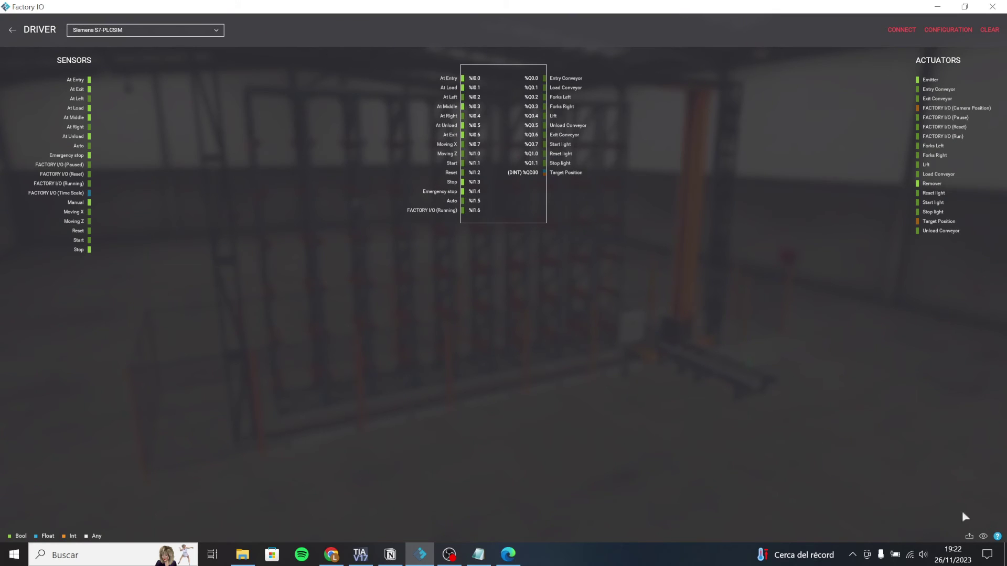
click(969, 538)
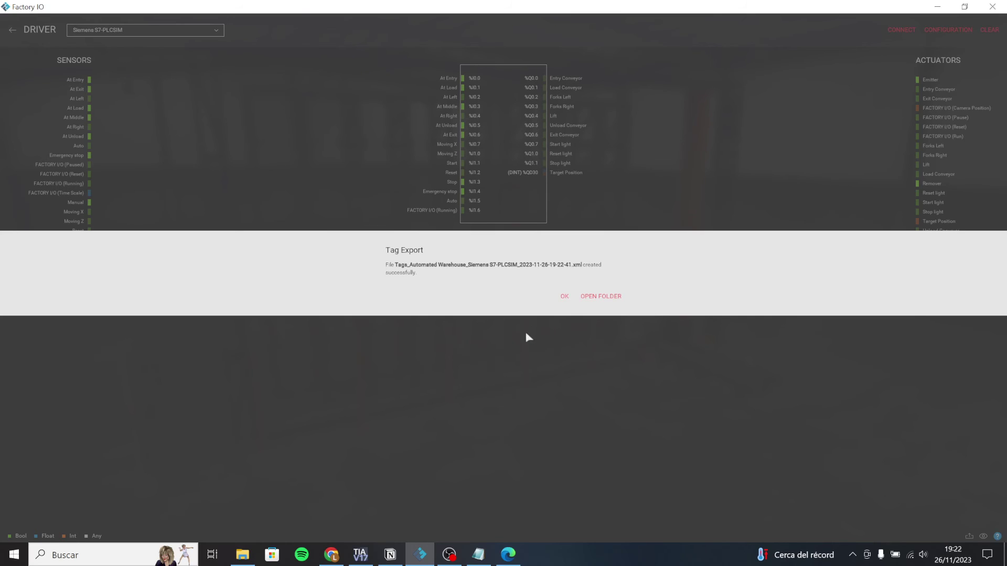
click(564, 298)
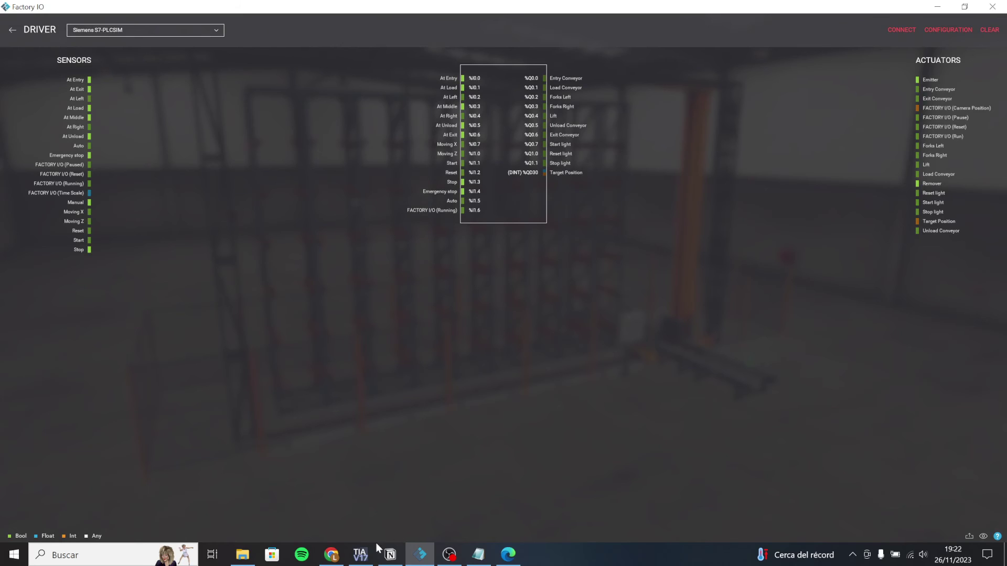
Step: Switch to TIA Portal and return to the empty Tag table_1
click(361, 555)
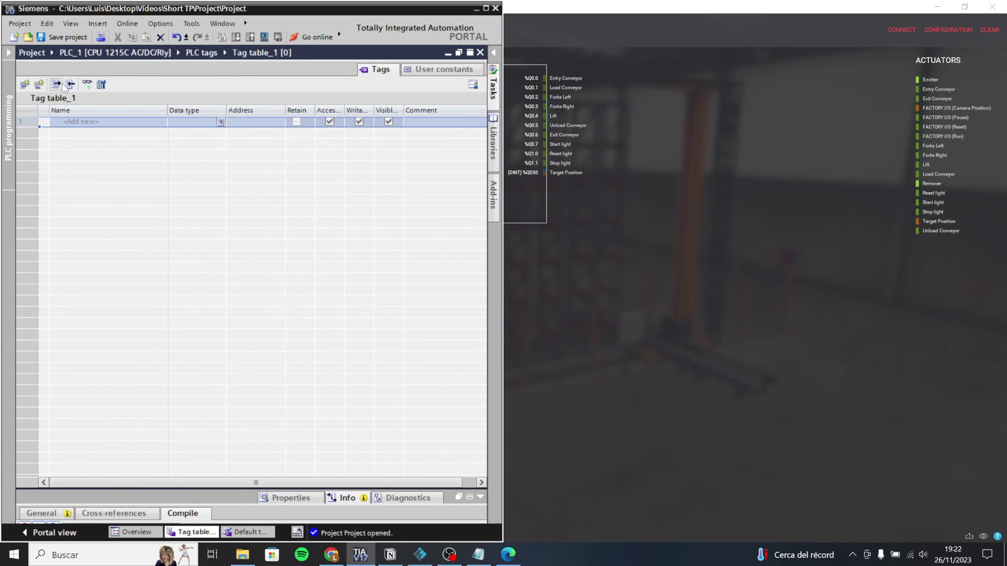